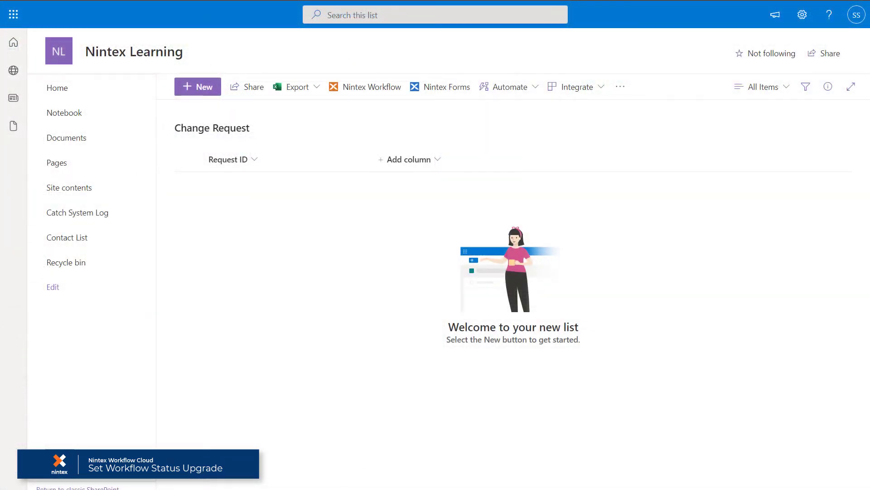
# Open the Change Request list's settings and review its columns, including the Workflow Status hyperlink column.
pyautogui.click(802, 15)
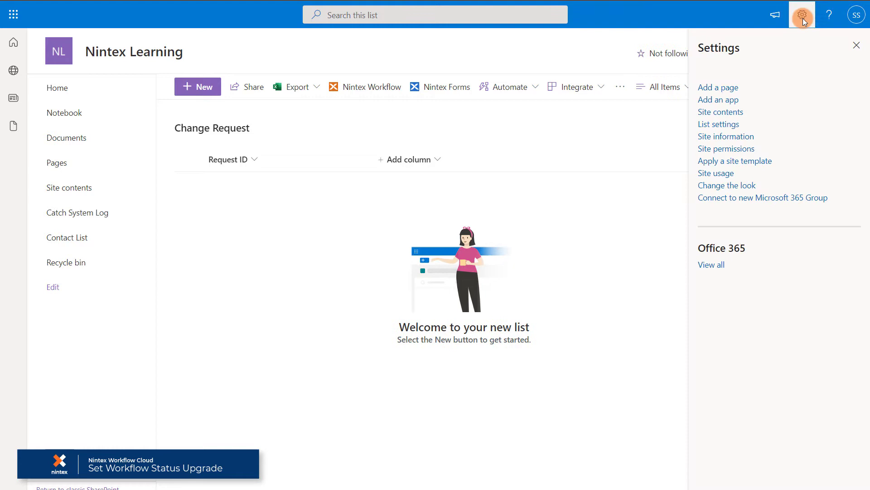
pyautogui.click(703, 126)
pyautogui.scroll(-5, 181, 344)
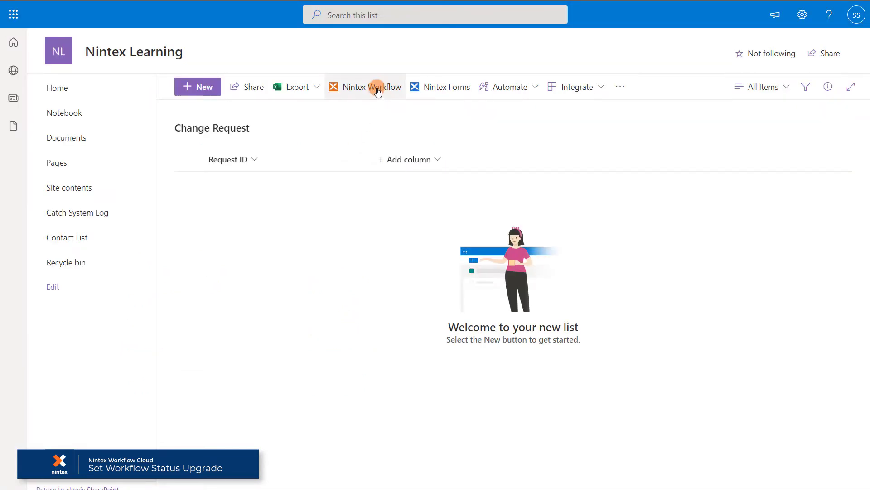
# In classic Nintex Workflow for Office 365, view Change Requests' upgrade details listing unsupported Set Workflow Status actions.
pyautogui.click(378, 91)
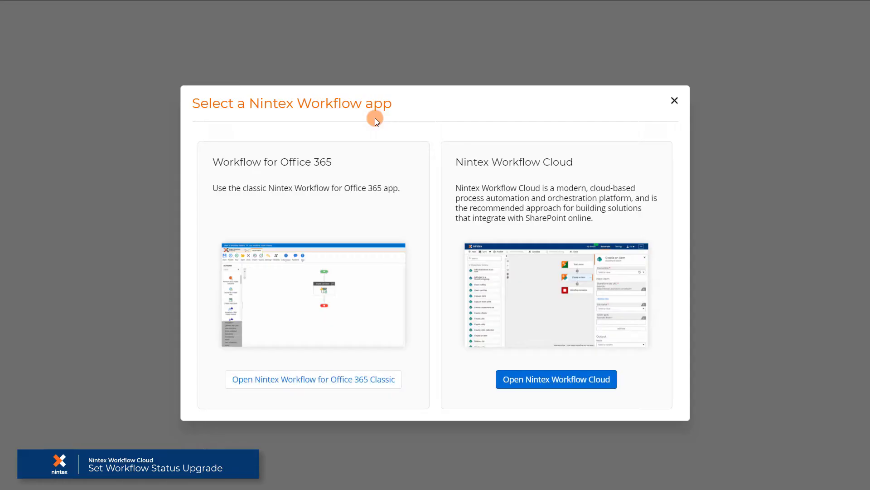
pyautogui.click(311, 380)
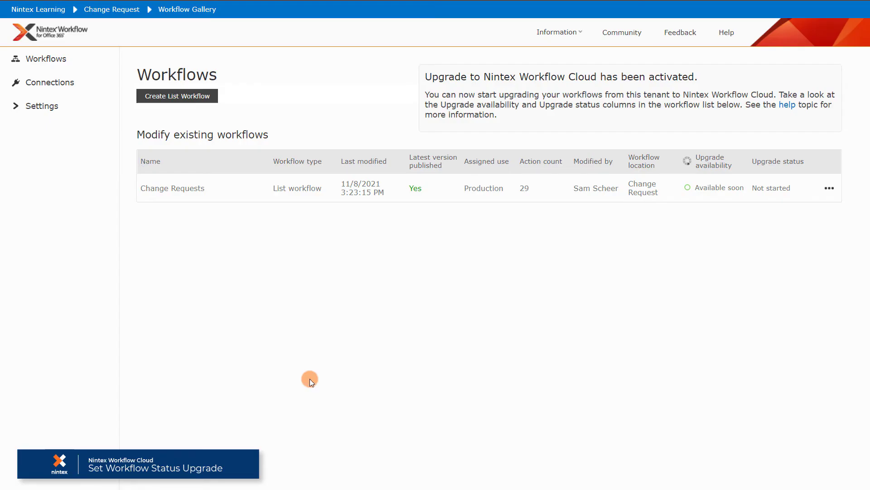
pyautogui.click(830, 187)
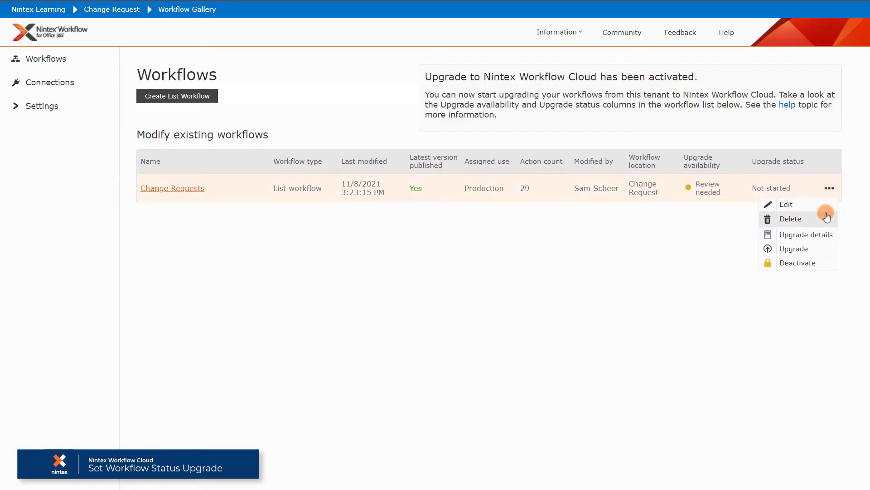
pyautogui.click(823, 234)
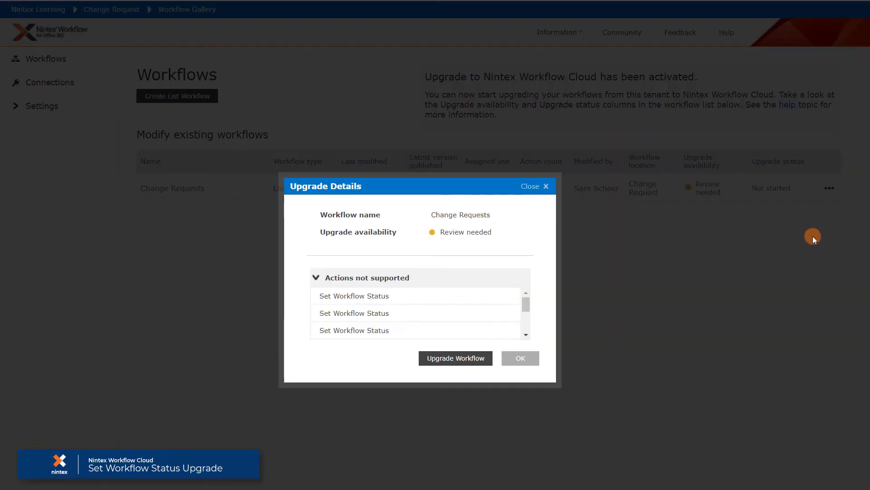
pyautogui.moveTo(529, 303)
pyautogui.mouseDown()
pyautogui.moveTo(534, 328)
pyautogui.moveTo(518, 334)
pyautogui.mouseUp()
pyautogui.click(477, 359)
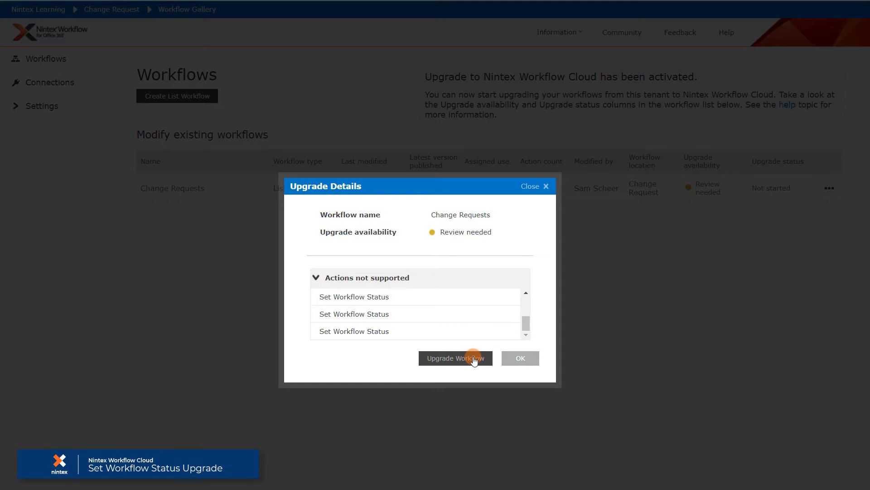
# Start the Change Requests upgrade and refresh until it reads Upgrade Successful, then dismiss it.
pyautogui.click(474, 358)
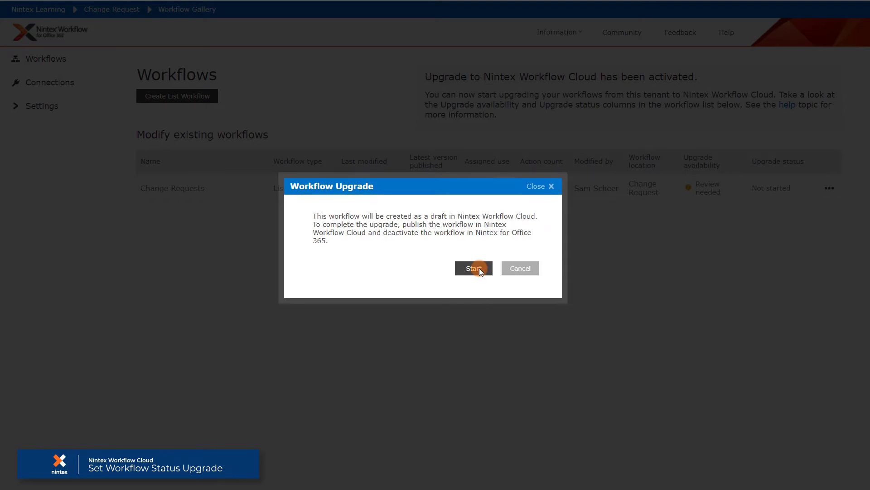
pyautogui.click(479, 268)
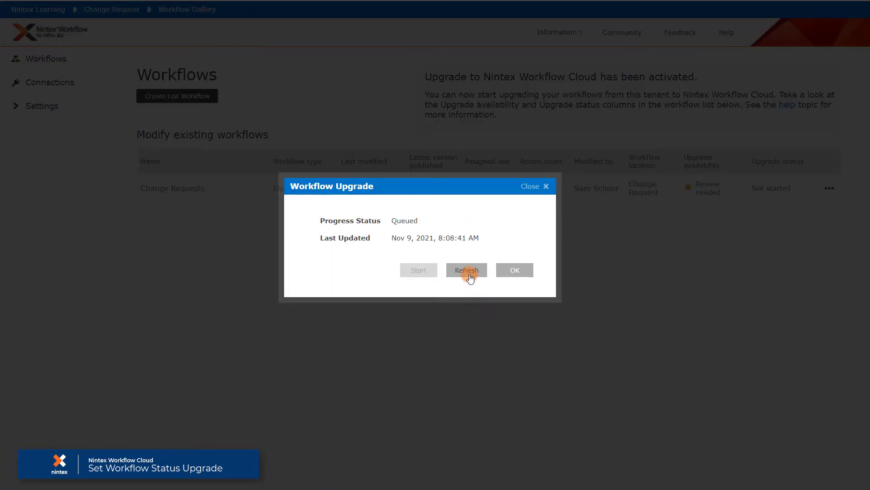
pyautogui.click(471, 278)
pyautogui.click(469, 274)
pyautogui.click(515, 271)
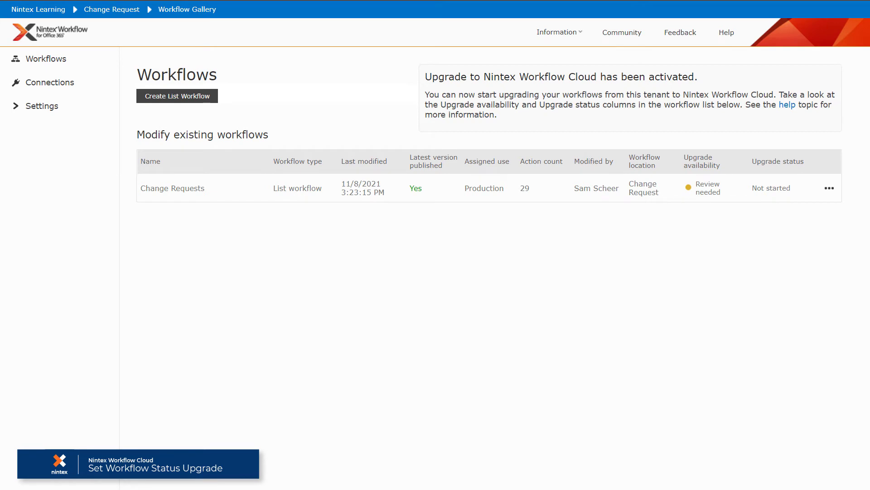
# Open the Change Requests draft and review upgrade notes flagging Set Workflow Status, Send an Email, Assign a task.
pyautogui.click(204, 113)
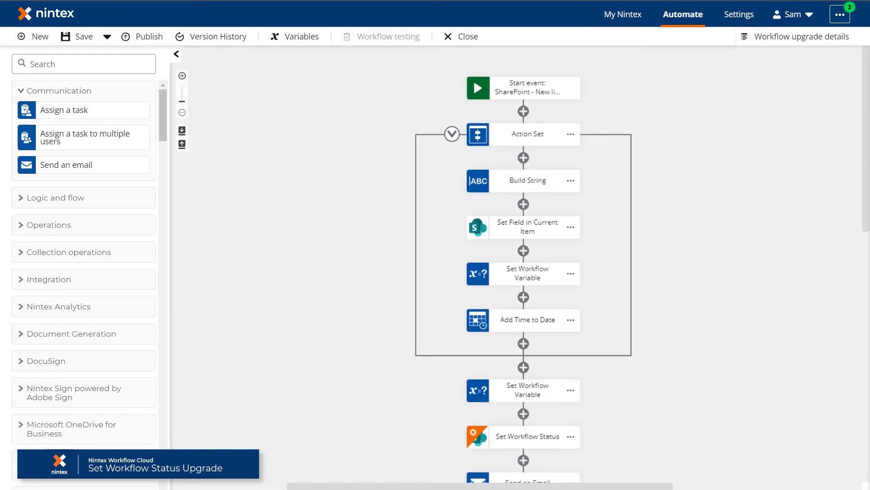
pyautogui.click(815, 42)
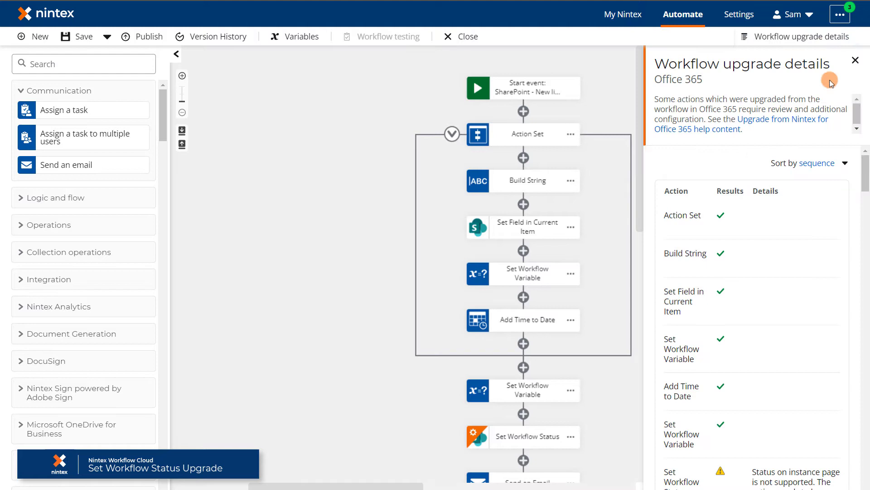
pyautogui.moveTo(866, 174); pyautogui.dragTo(866, 167)
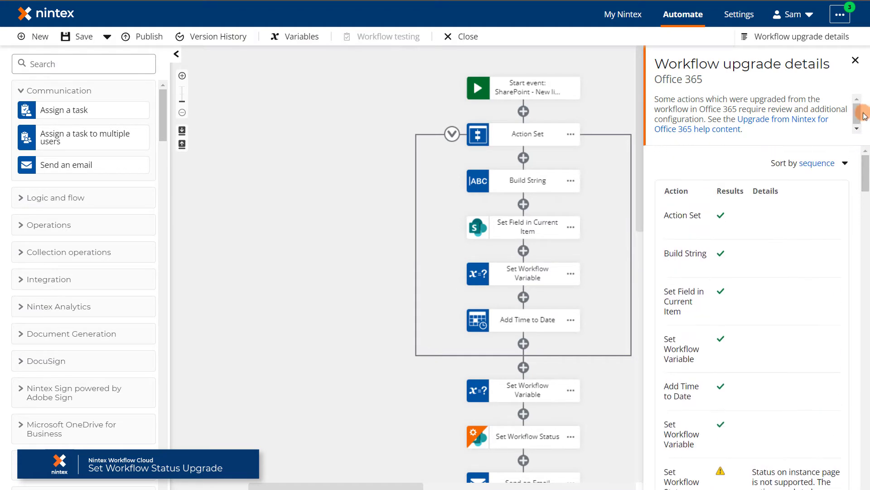
# Create Text variable var_TenantURL with the pasted dashboard instance URL as its default value.
pyautogui.click(856, 60)
pyautogui.click(301, 43)
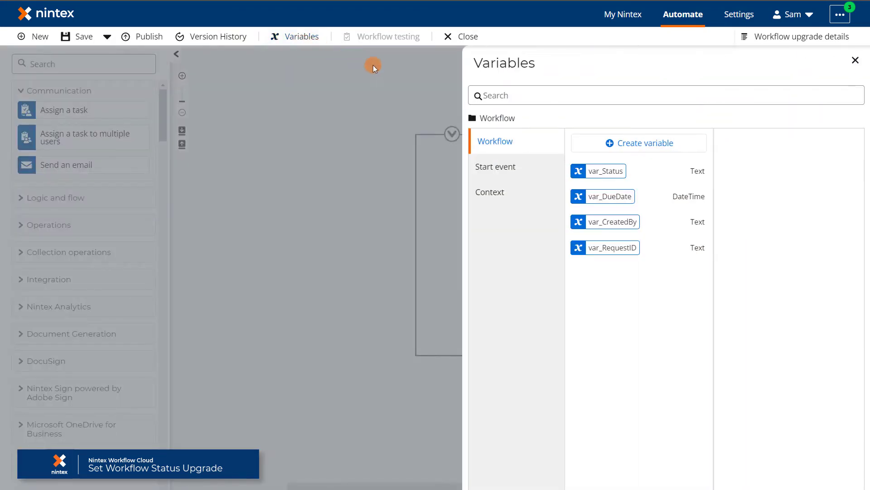
pyautogui.click(623, 144)
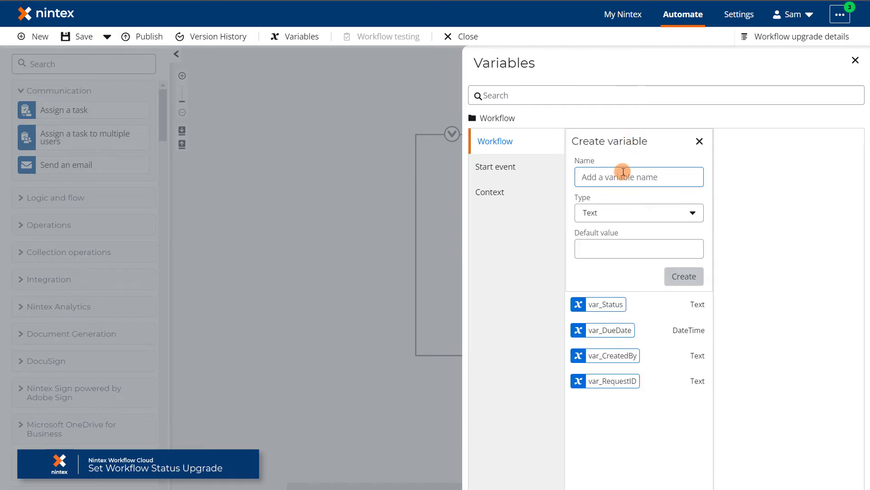
pyautogui.write('var_')
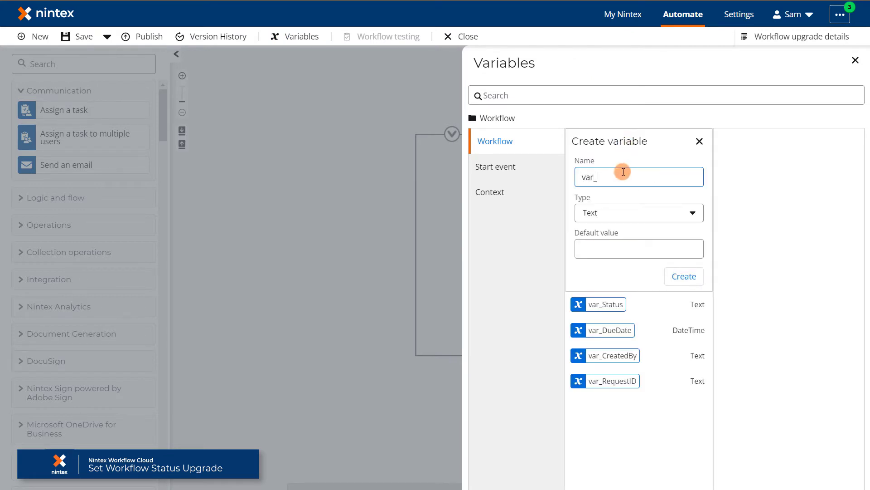
pyautogui.write('TenantURL')
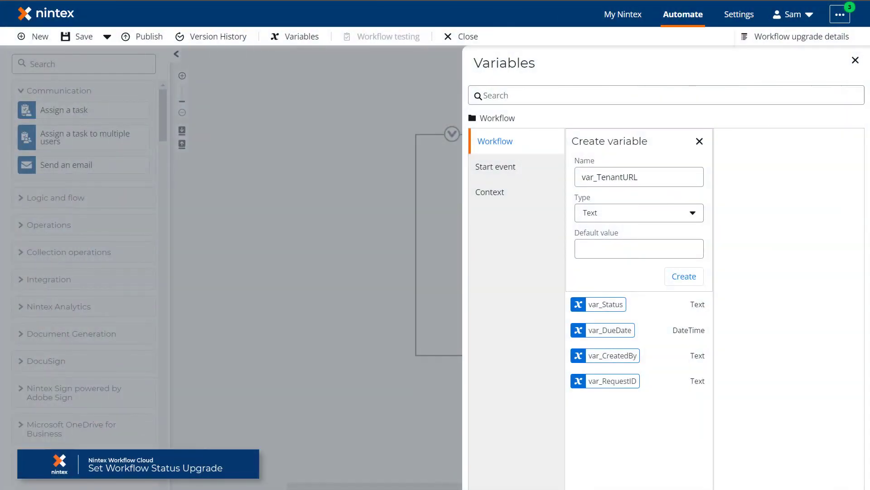
pyautogui.click(607, 243)
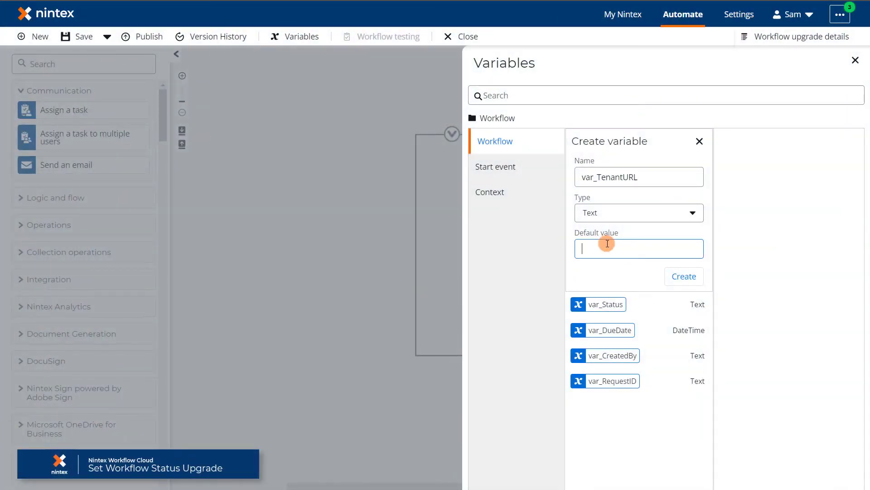
pyautogui.hotkey('ctrl', 'v')
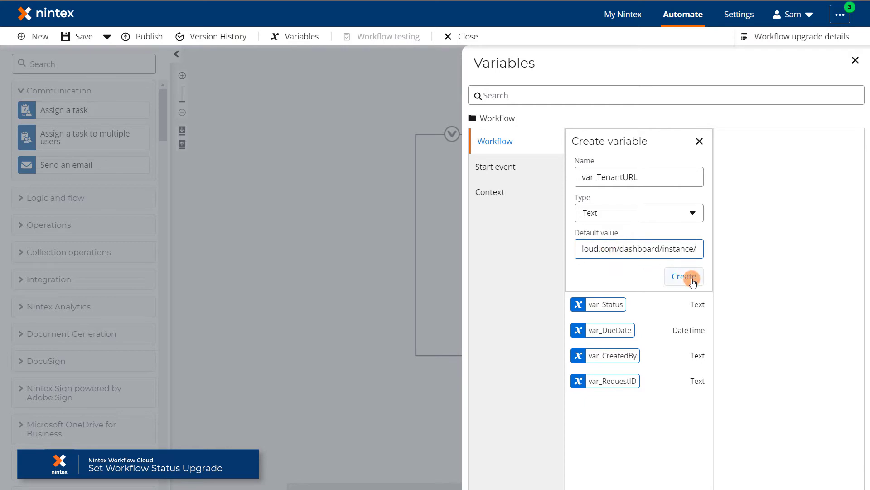
pyautogui.click(692, 279)
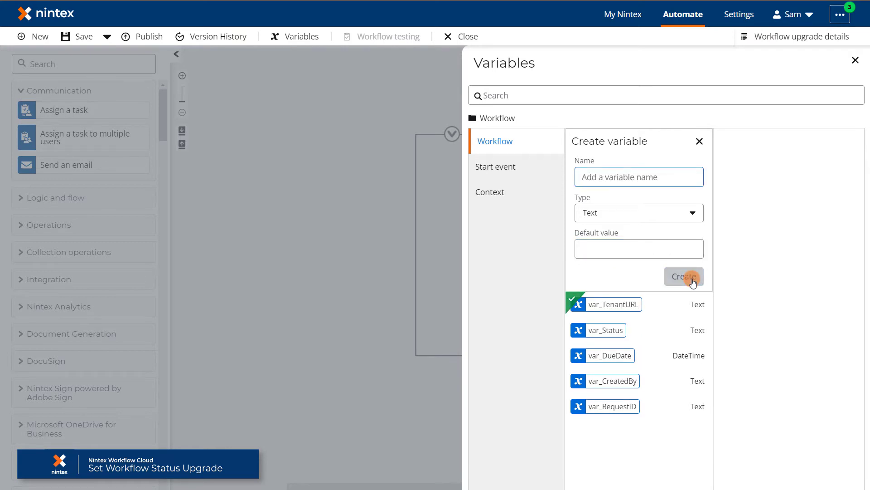
# Add a Create a text string action after the Add Time to Date step.
pyautogui.click(855, 62)
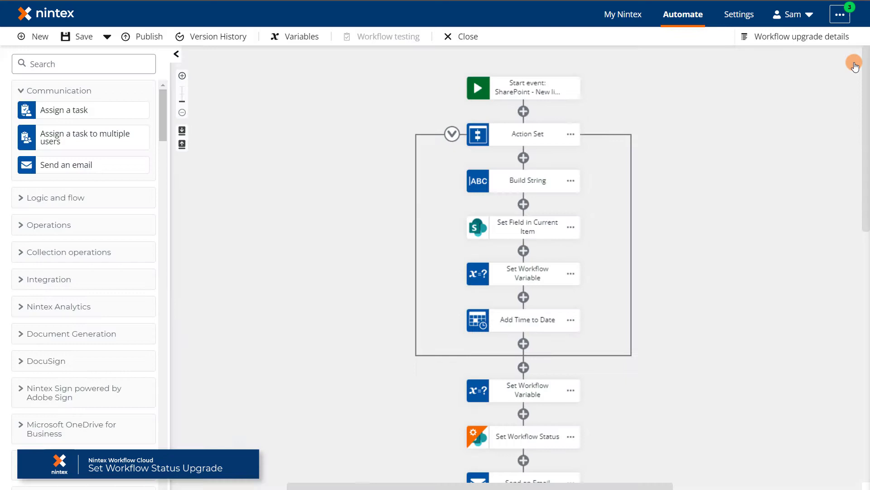
pyautogui.click(90, 68)
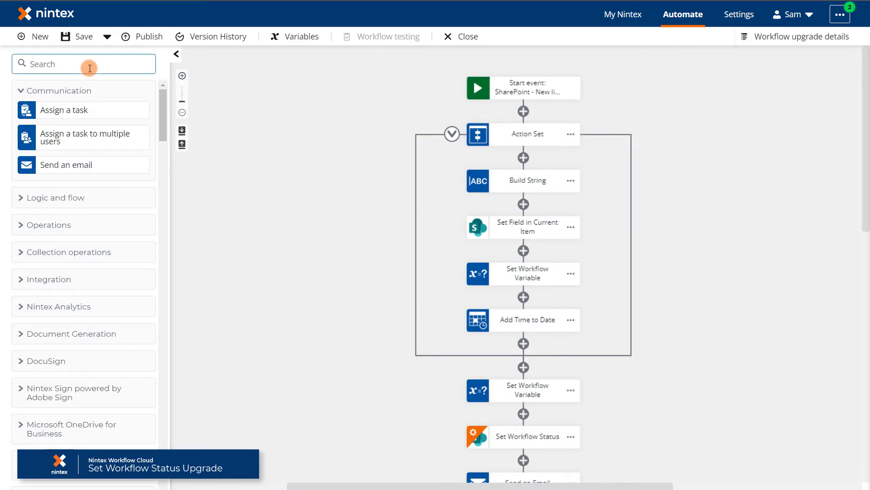
pyautogui.write('Create a Text')
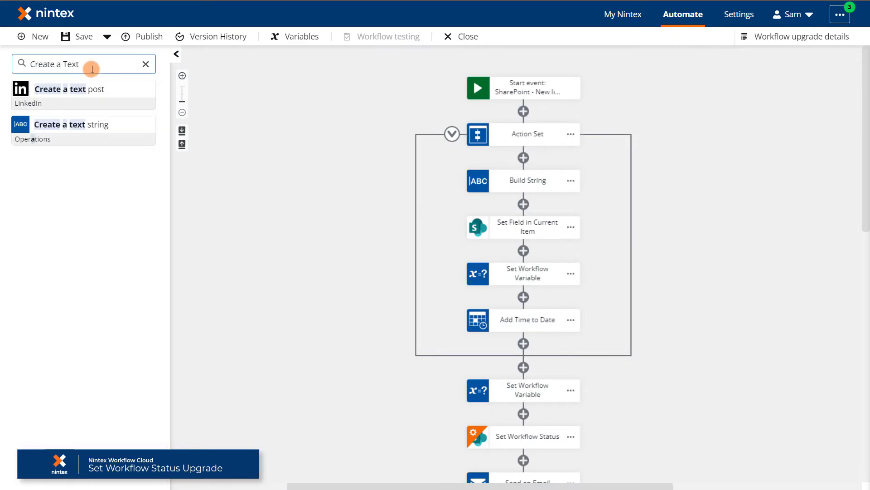
pyautogui.moveTo(90, 127); pyautogui.dragTo(596, 363)
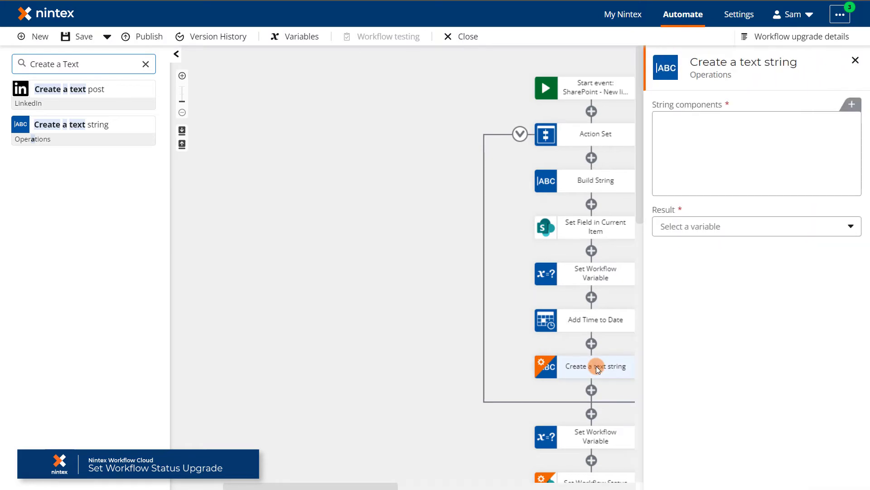
# Build the string from var_TenantURL and Workflow instance ID, storing it in new variable var_InstanceURL.
pyautogui.click(843, 109)
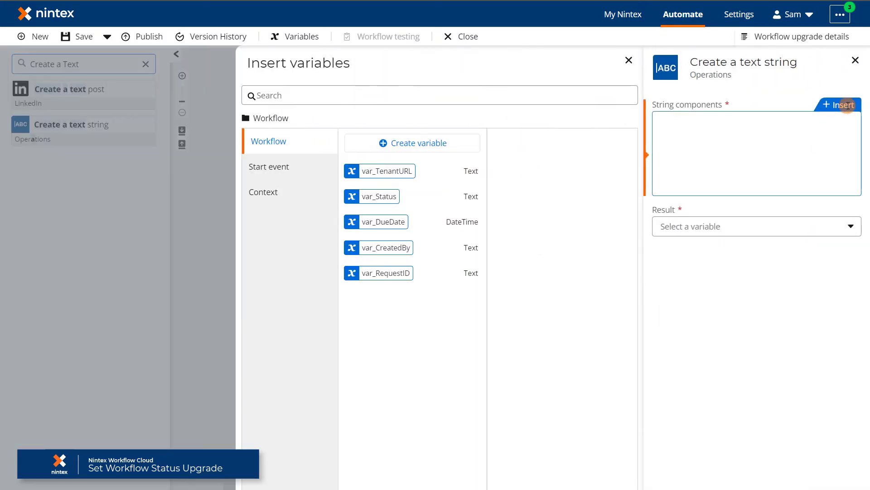
pyautogui.click(444, 170)
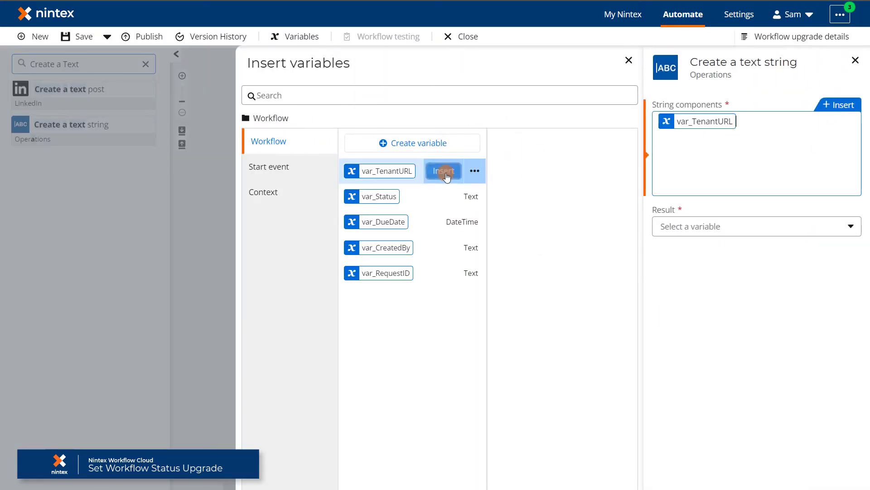
pyautogui.click(293, 190)
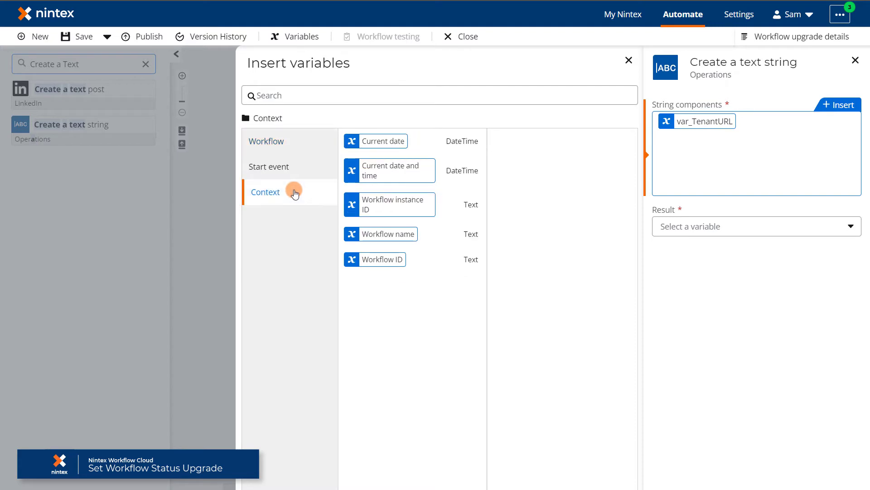
pyautogui.click(444, 204)
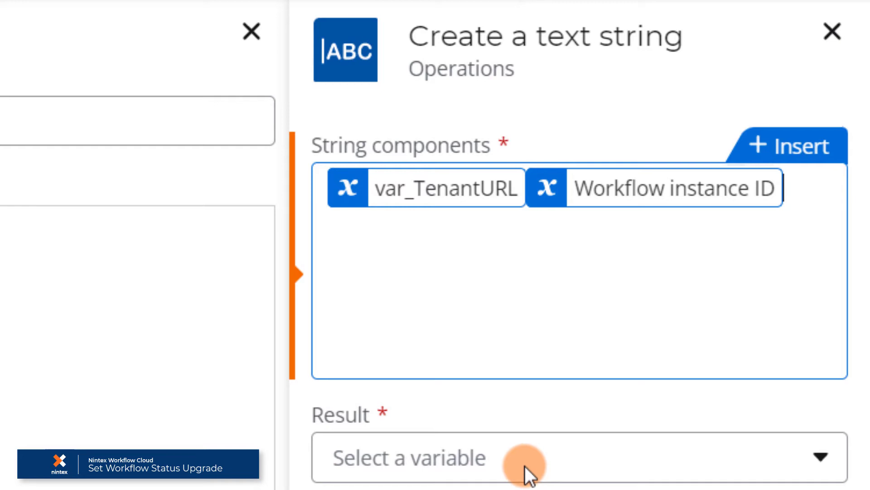
pyautogui.click(525, 466)
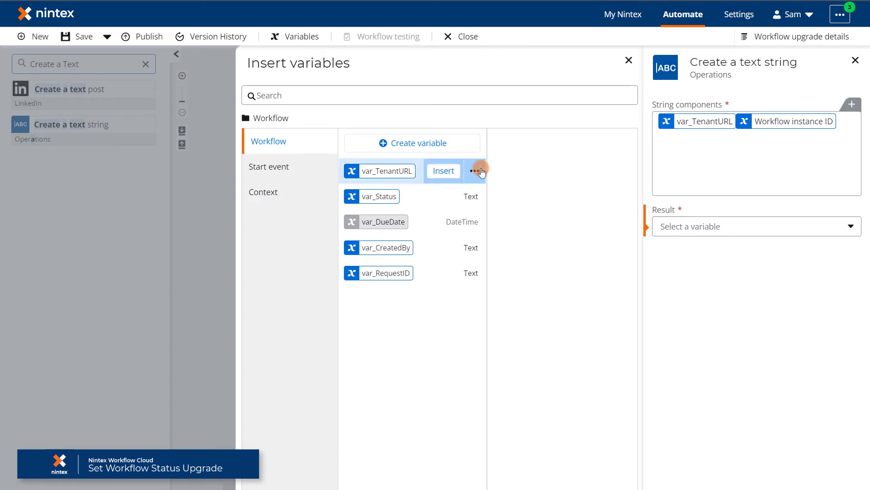
pyautogui.click(413, 143)
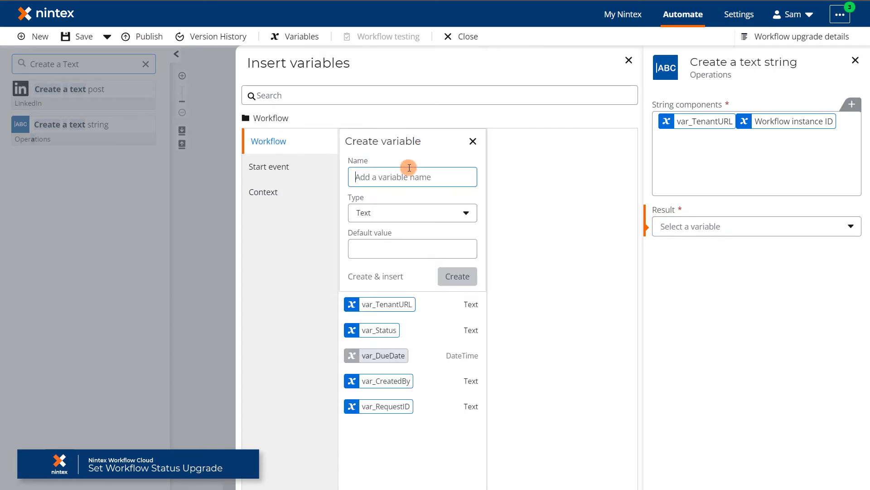
pyautogui.write('var_InstanceURL')
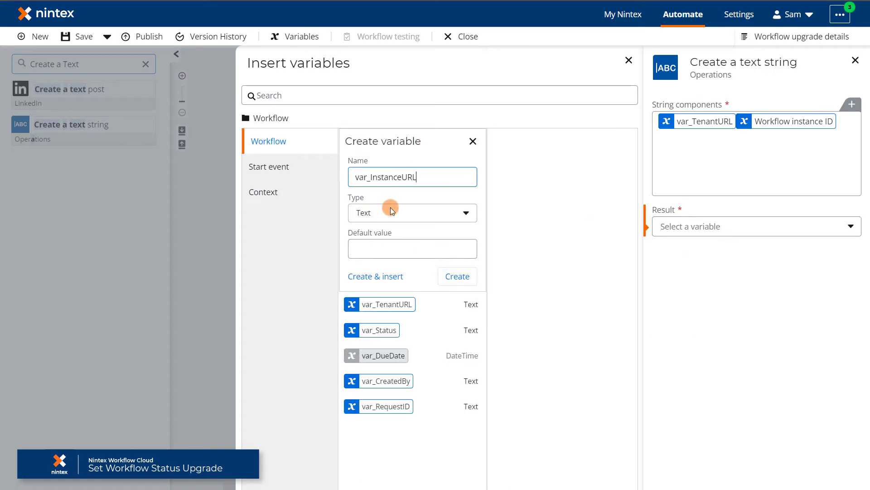
pyautogui.click(379, 276)
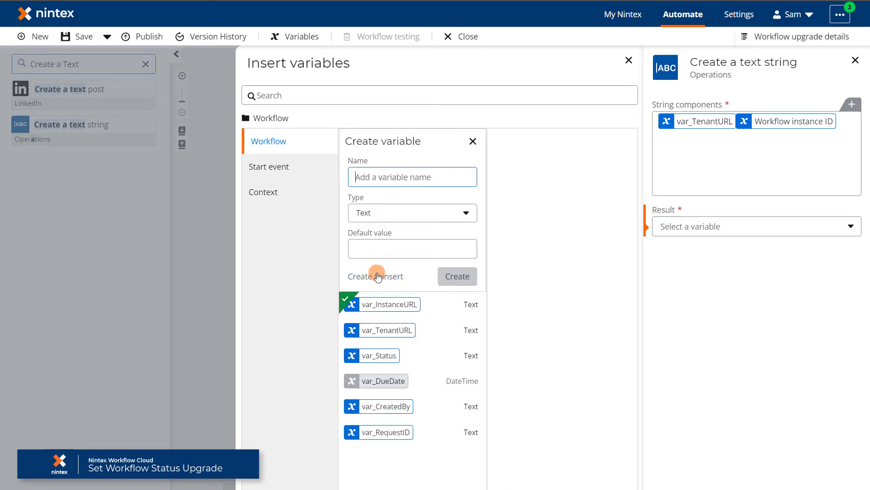
pyautogui.click(855, 60)
# Point Set Workflow Status at the NintexLearning connection, pasted site URL, and the Change Request list.
pyautogui.click(597, 294)
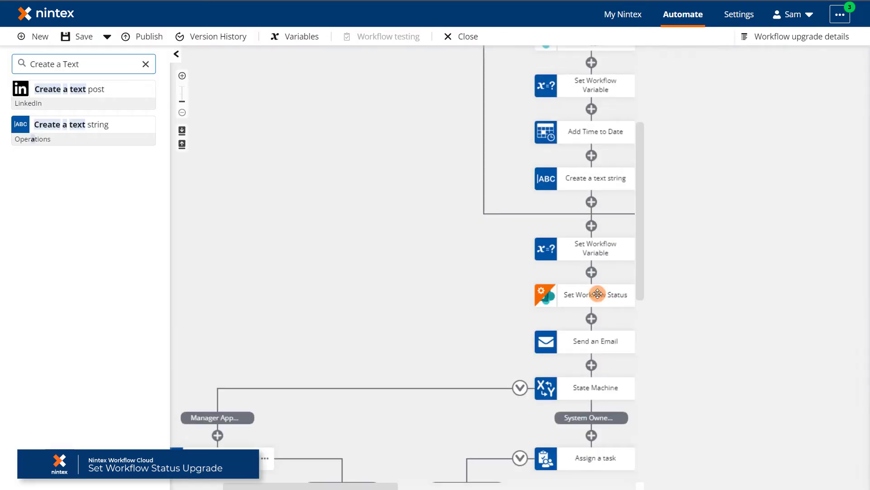
pyautogui.click(841, 128)
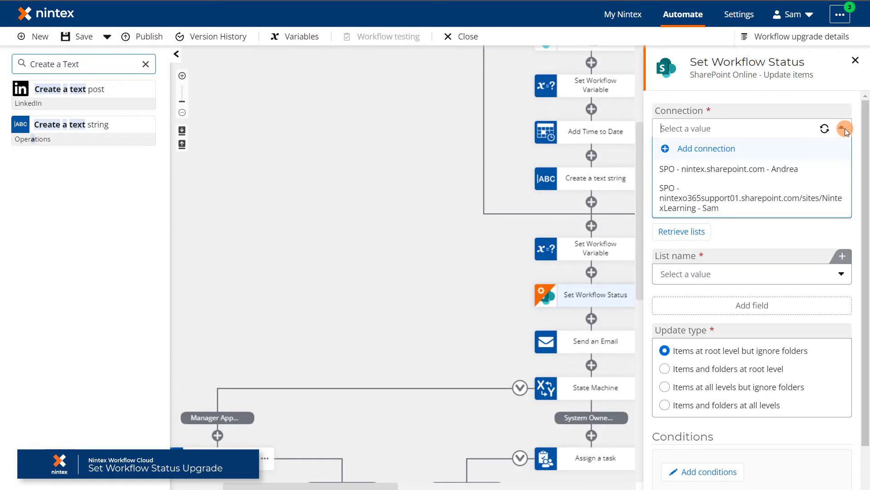
pyautogui.click(825, 196)
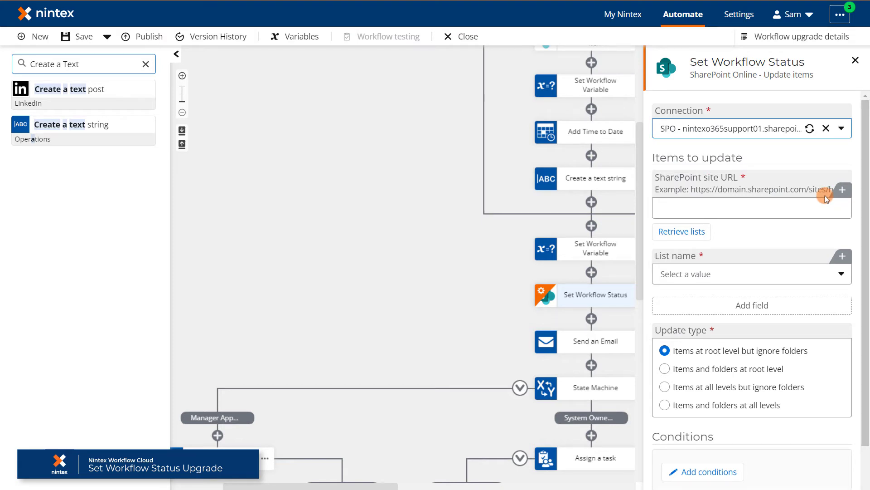
pyautogui.click(794, 205)
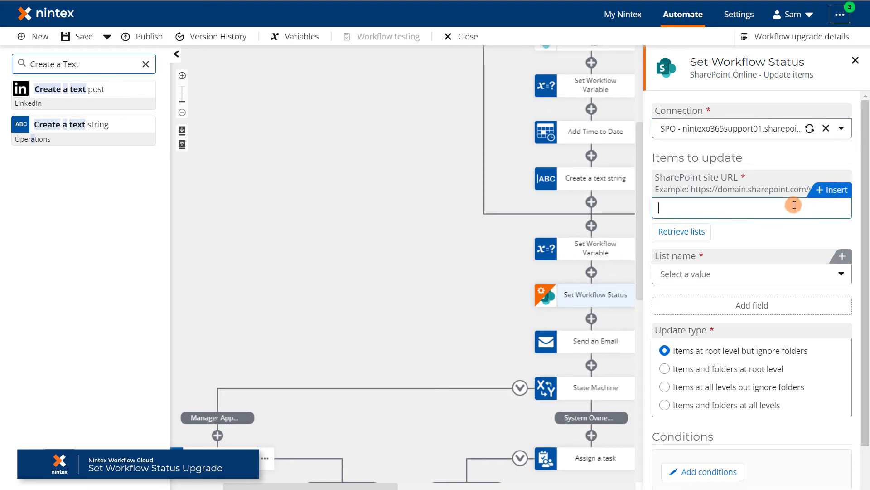
pyautogui.write('https://nintexo365support01.sharepoint.com/sites/NintexLearning/')
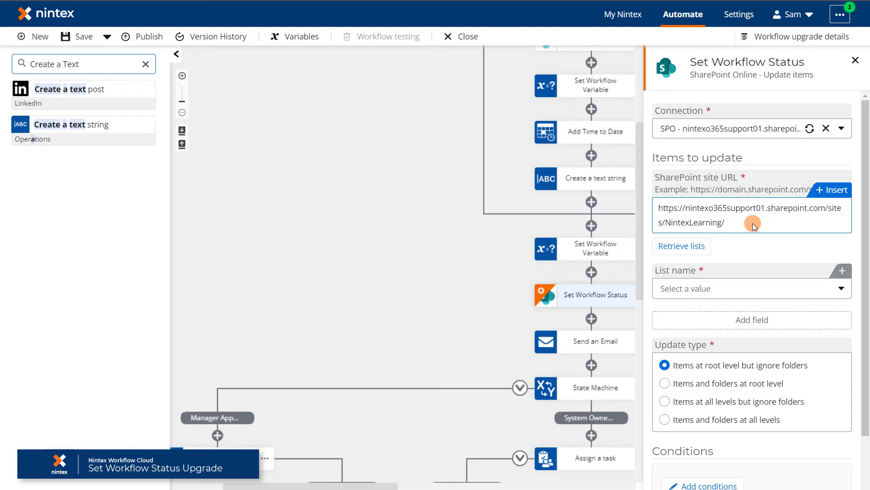
pyautogui.click(701, 248)
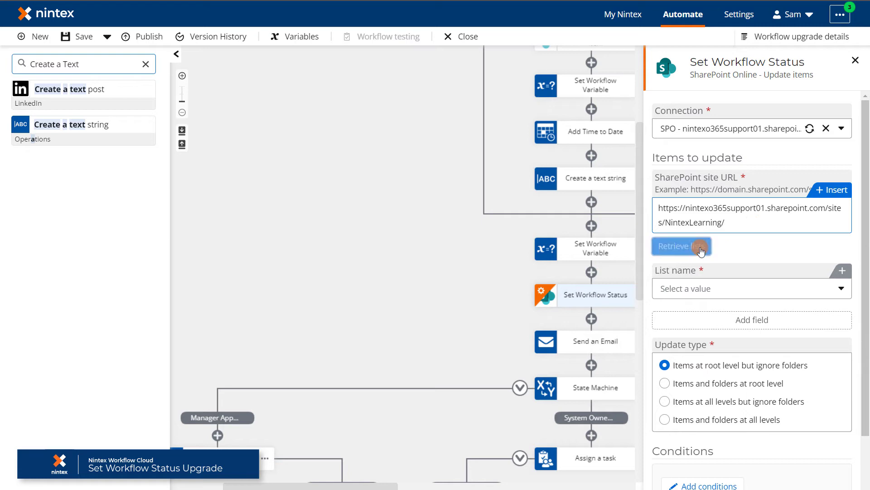
pyautogui.click(807, 286)
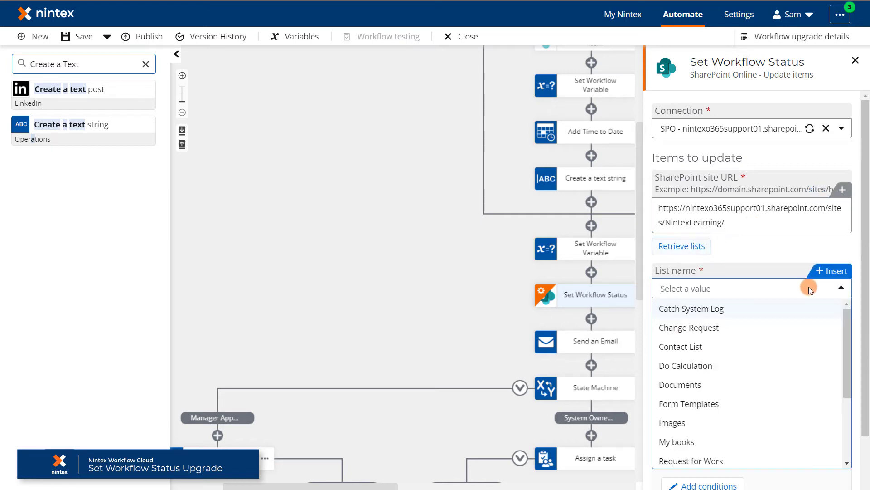
pyautogui.click(727, 330)
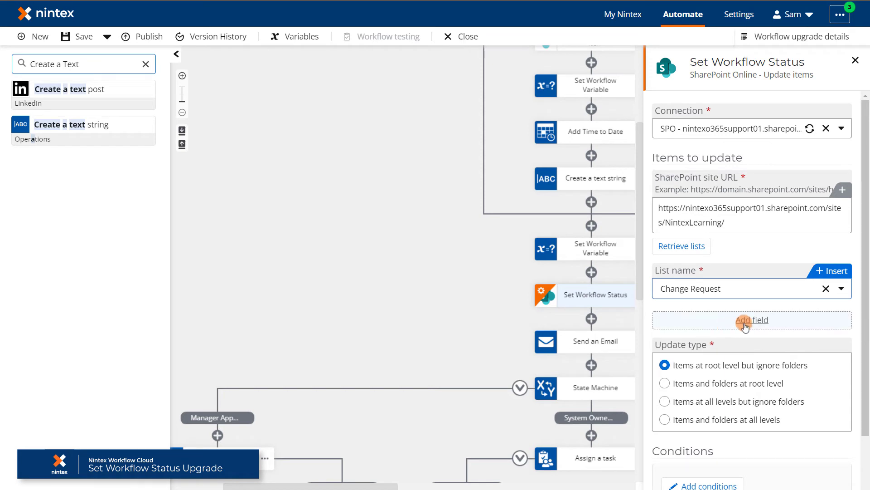
# Add the Workflow Status field to the items being updated.
pyautogui.click(760, 321)
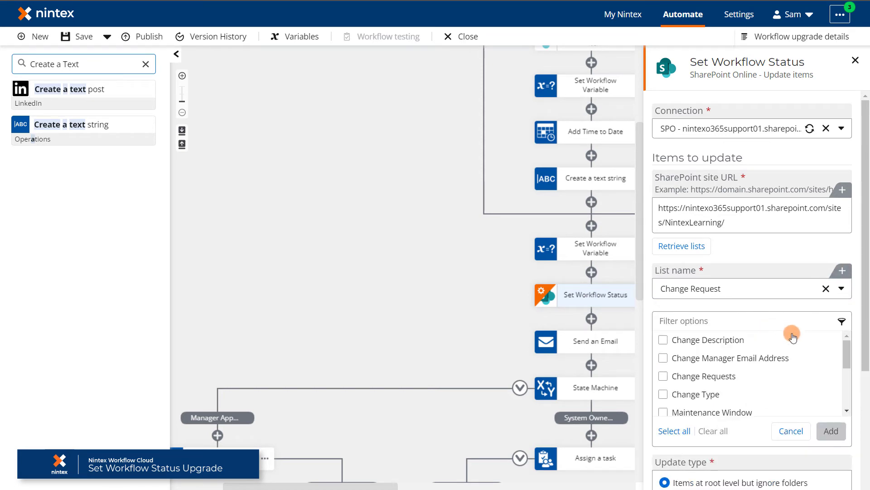
pyautogui.moveTo(847, 358); pyautogui.dragTo(846, 397)
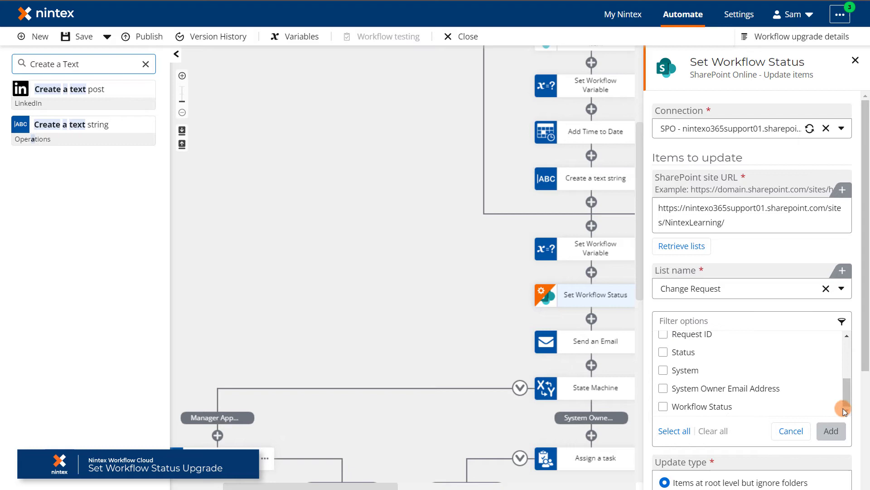
pyautogui.click(664, 407)
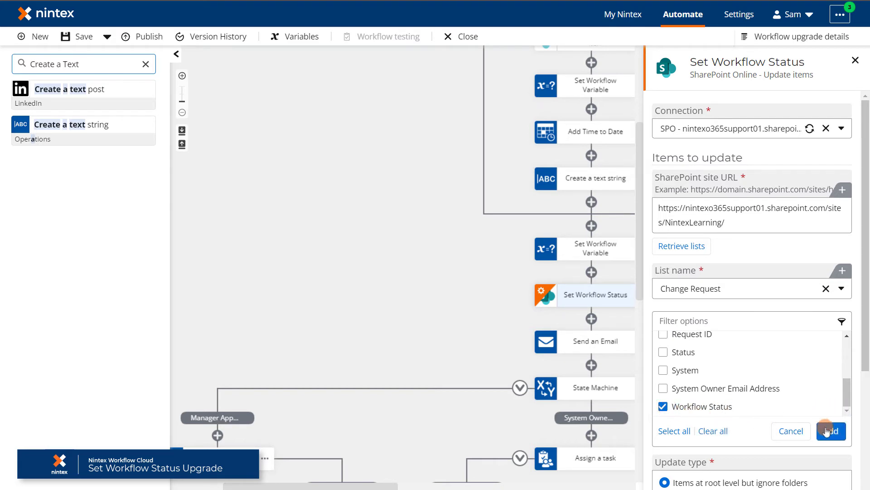
pyautogui.click(831, 431)
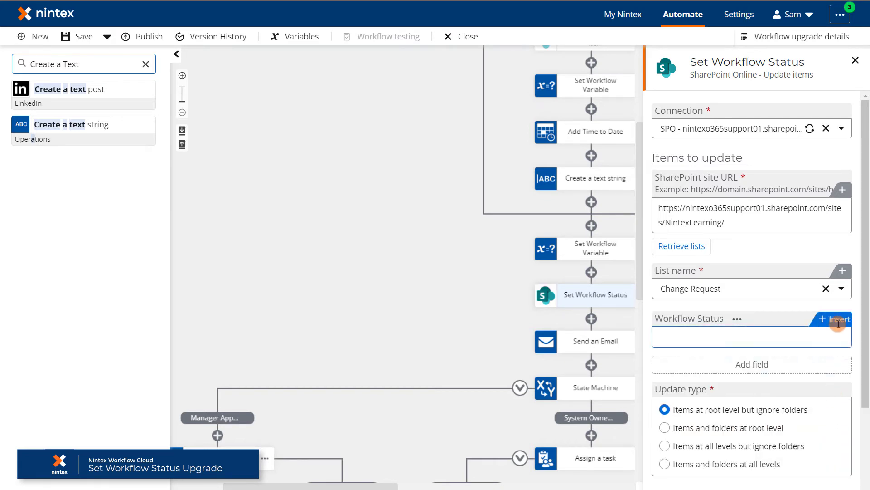
pyautogui.click(838, 319)
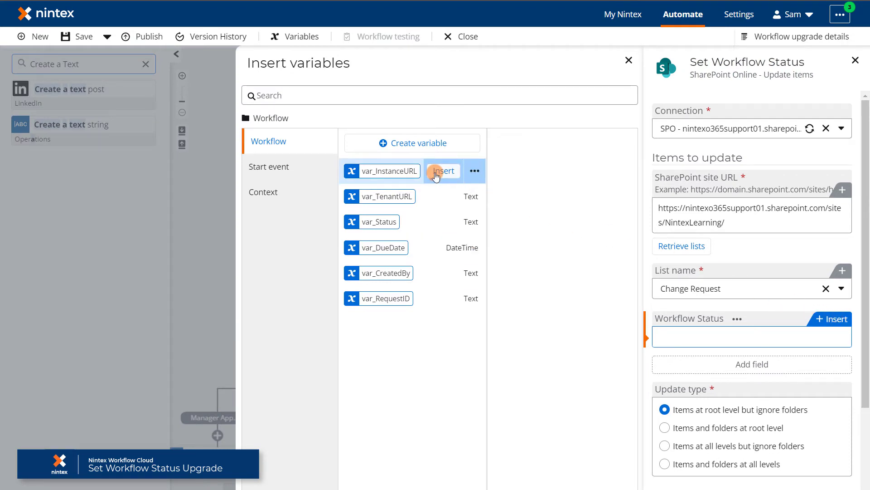
# Fill Workflow Status with var_InstanceURL, a comma and var_Status, then add a condition under Conditions.
pyautogui.click(436, 174)
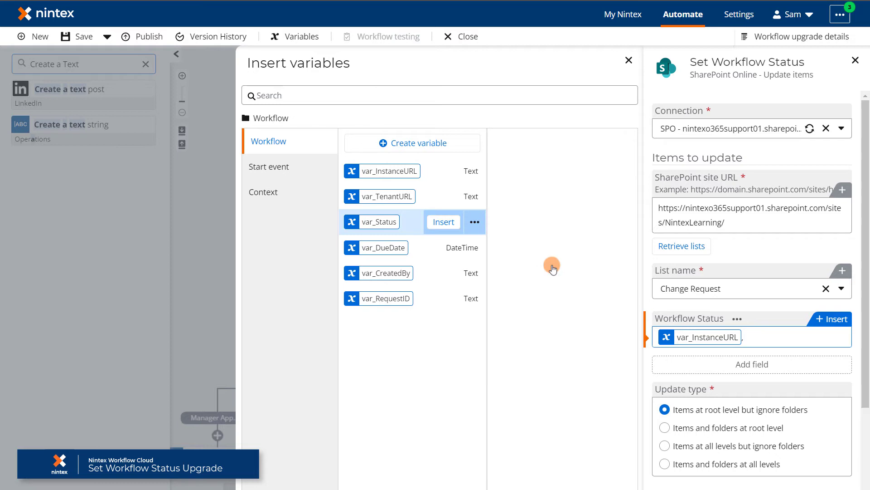
pyautogui.click(443, 222)
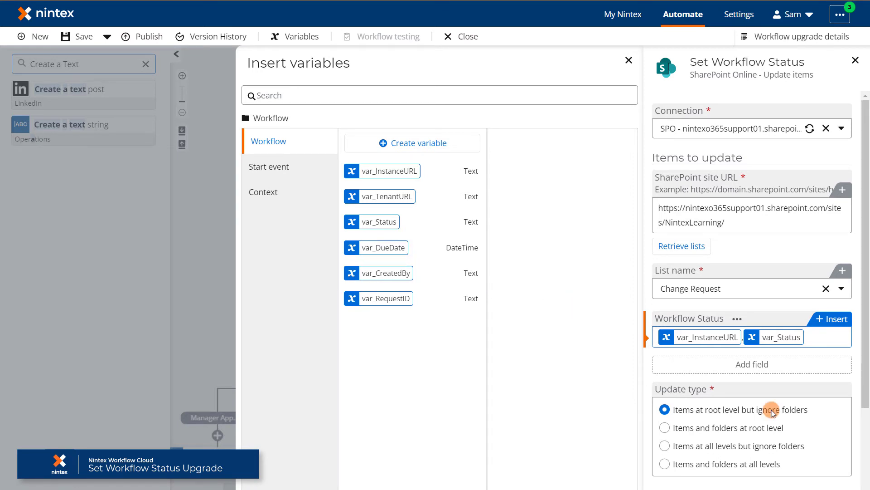
pyautogui.click(772, 411)
pyautogui.scroll(-3, 727, 415)
pyautogui.click(727, 412)
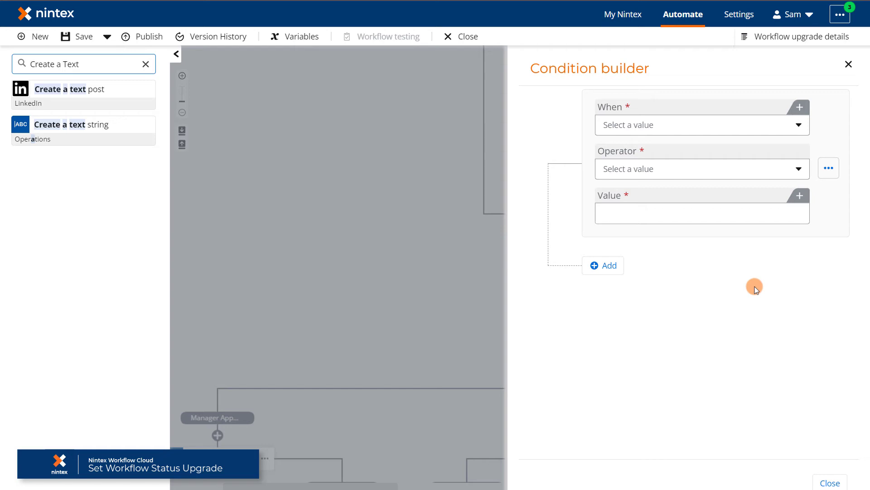
# Set the condition to ID equals an integer, valued by the start event's ID, then close the settings.
pyautogui.click(790, 124)
pyautogui.click(673, 262)
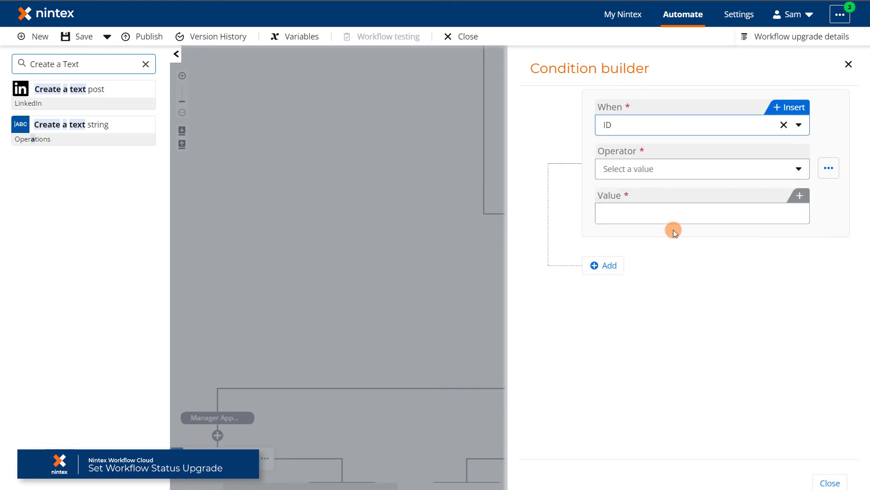
pyautogui.click(673, 168)
pyautogui.click(674, 187)
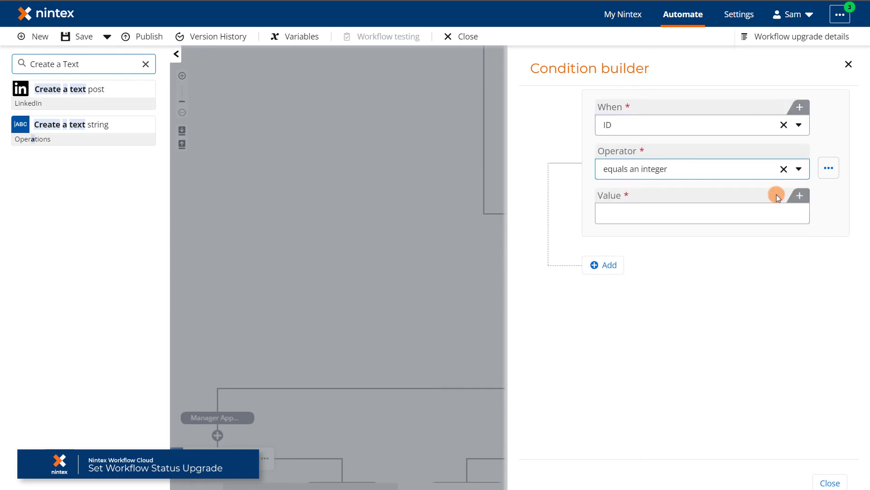
pyautogui.click(794, 195)
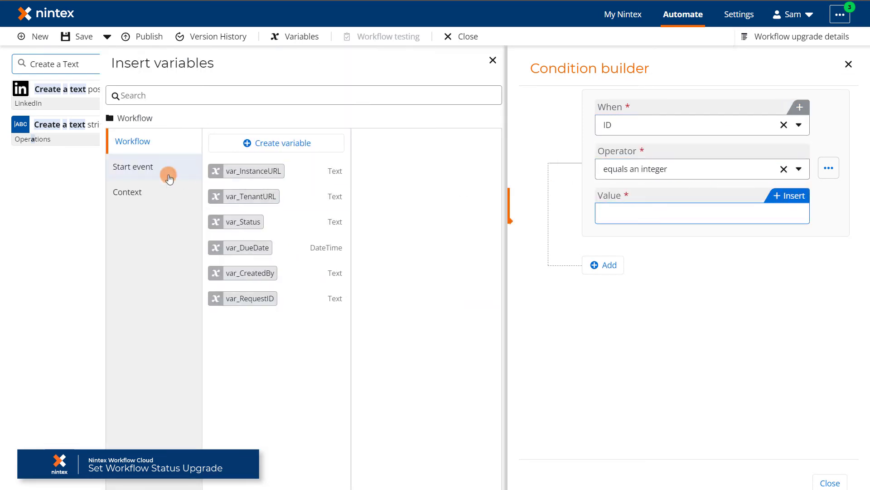
pyautogui.click(133, 168)
pyautogui.click(342, 145)
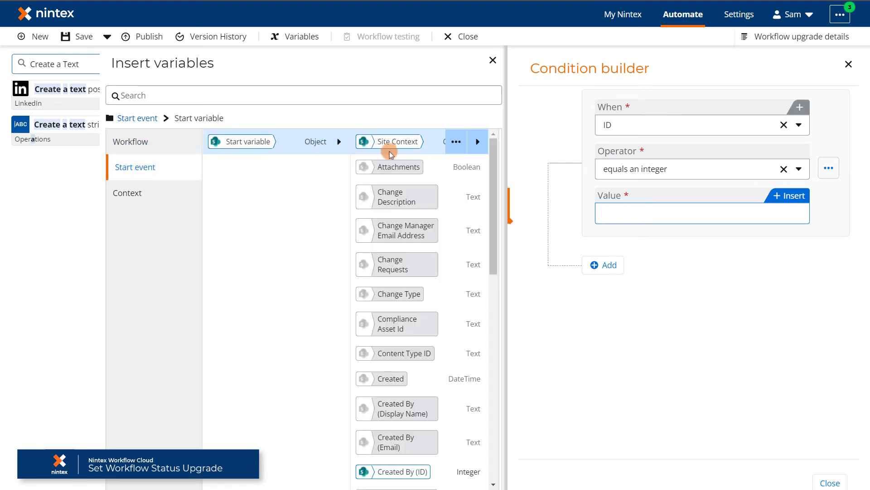
pyautogui.moveTo(494, 162); pyautogui.dragTo(498, 254)
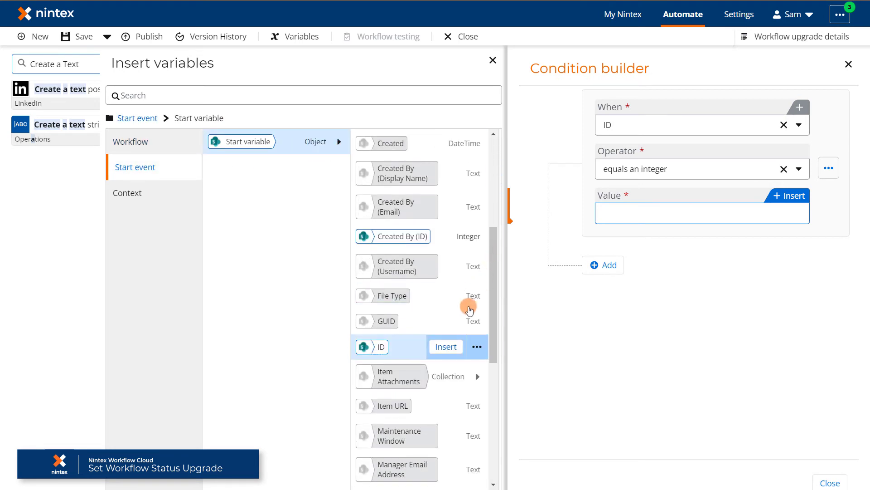
pyautogui.click(445, 347)
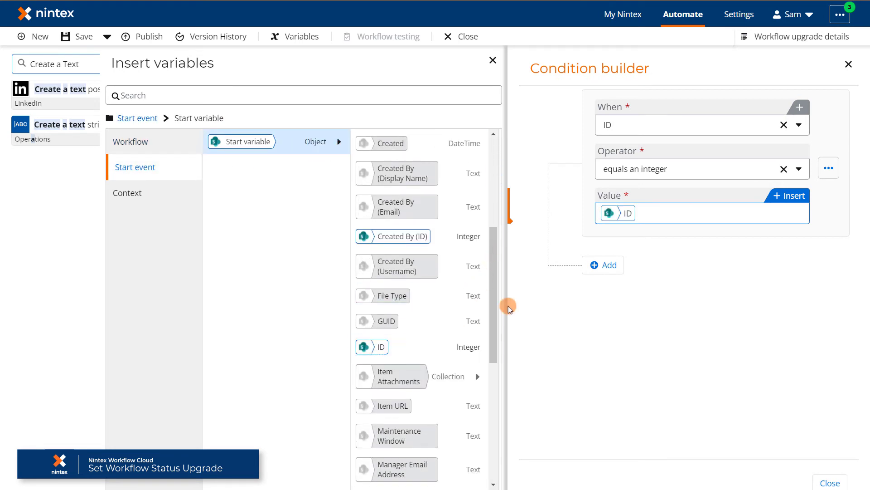
pyautogui.click(849, 66)
pyautogui.scroll(3, 769, 356)
pyautogui.click(638, 297)
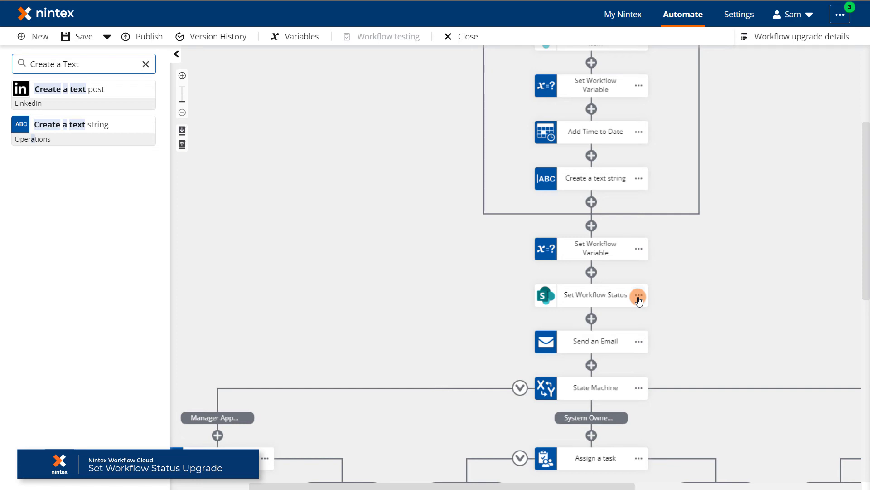
# Delete three old Set Workflow Status actions from the approval branches, including the left branch.
pyautogui.click(639, 295)
pyautogui.scroll(-6, 534, 355)
pyautogui.hscroll(-3, 286, 365)
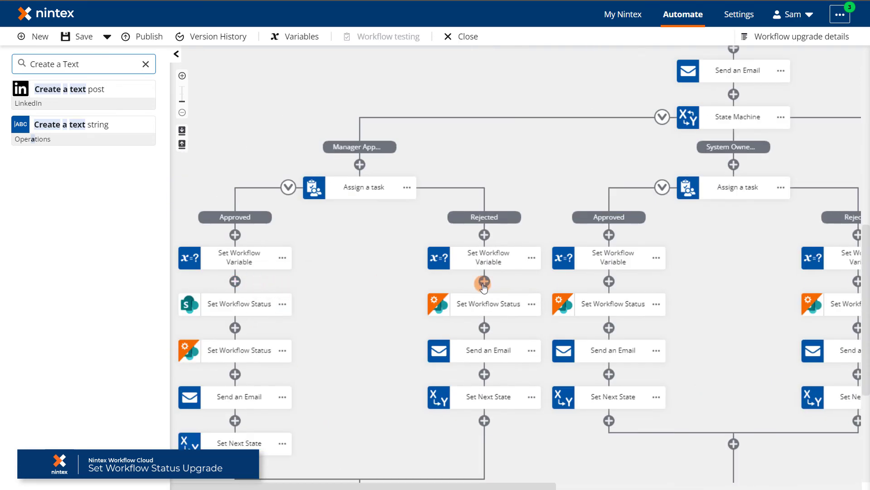
pyautogui.moveTo(473, 486); pyautogui.dragTo(733, 486)
pyautogui.click(730, 350)
pyautogui.click(764, 423)
pyautogui.click(547, 322)
pyautogui.click(481, 350)
pyautogui.click(515, 423)
pyautogui.click(547, 322)
pyautogui.click(357, 350)
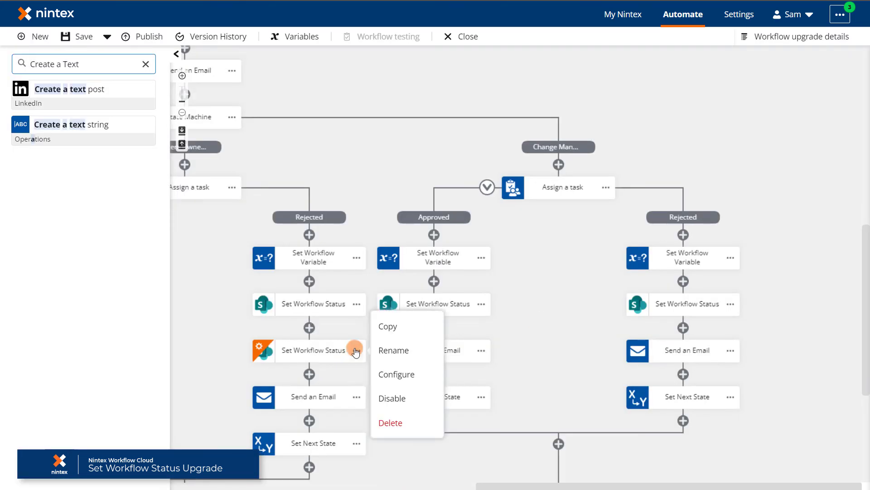
pyautogui.click(390, 422)
pyautogui.click(546, 322)
# Delete the last remaining old Set Workflow Status action and save the workflow.
pyautogui.moveTo(492, 484); pyautogui.dragTo(186, 484)
pyautogui.click(657, 349)
pyautogui.click(680, 423)
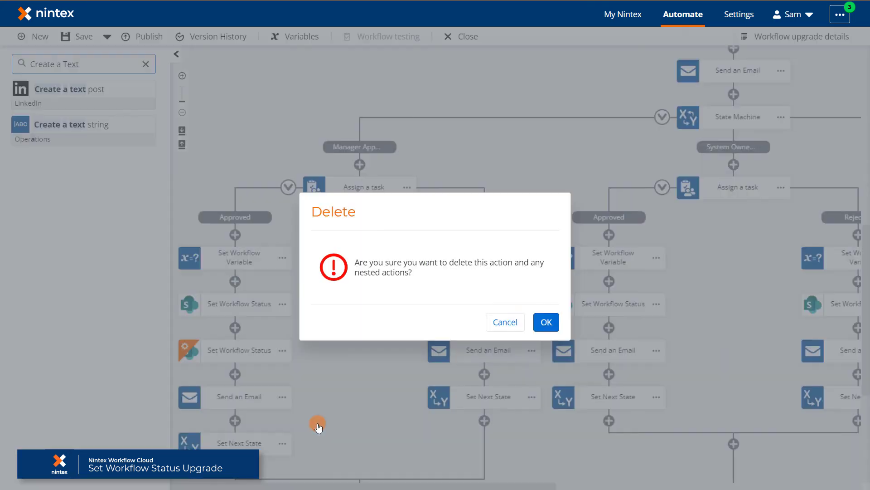
pyautogui.click(547, 322)
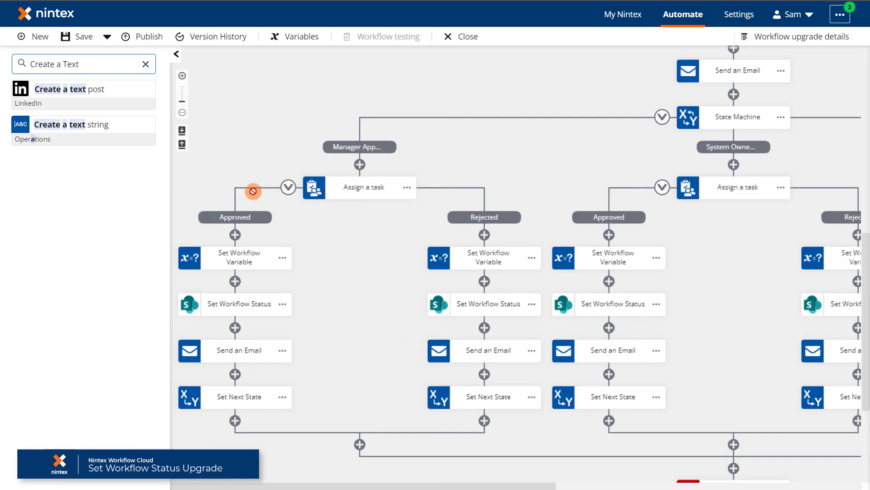
pyautogui.click(87, 36)
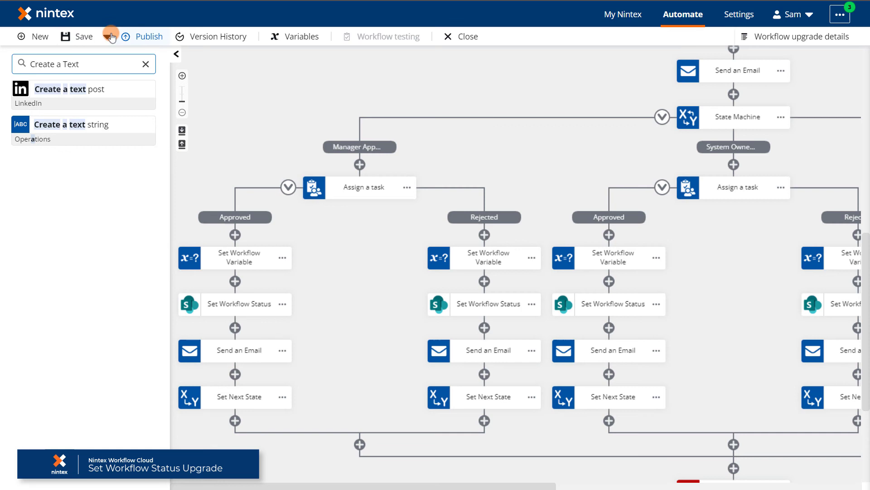
# Publish Change Requests to production, deactivating the Nintex for Office 365 version, and close the designer.
pyautogui.click(137, 36)
pyautogui.click(253, 308)
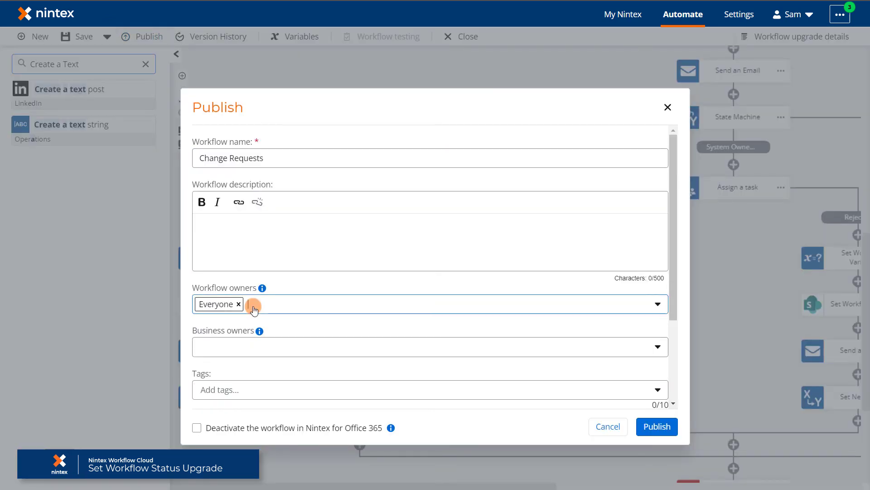
pyautogui.scroll(-3, 249, 308)
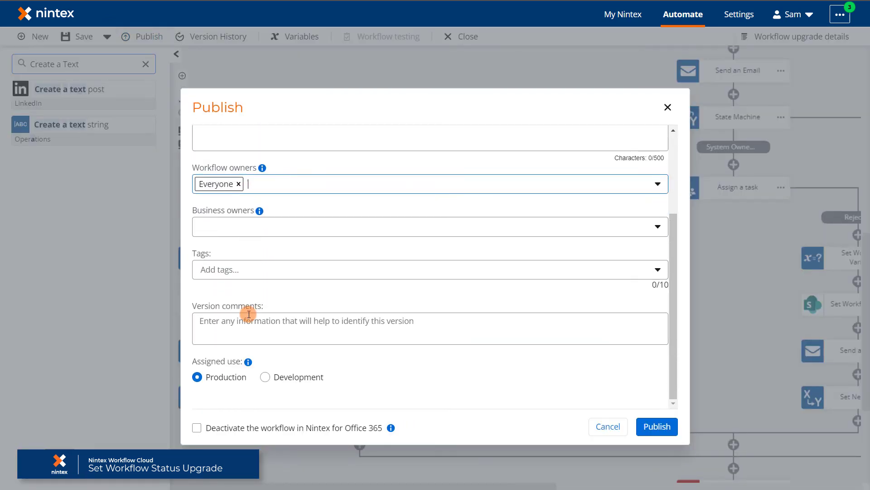
pyautogui.click(197, 428)
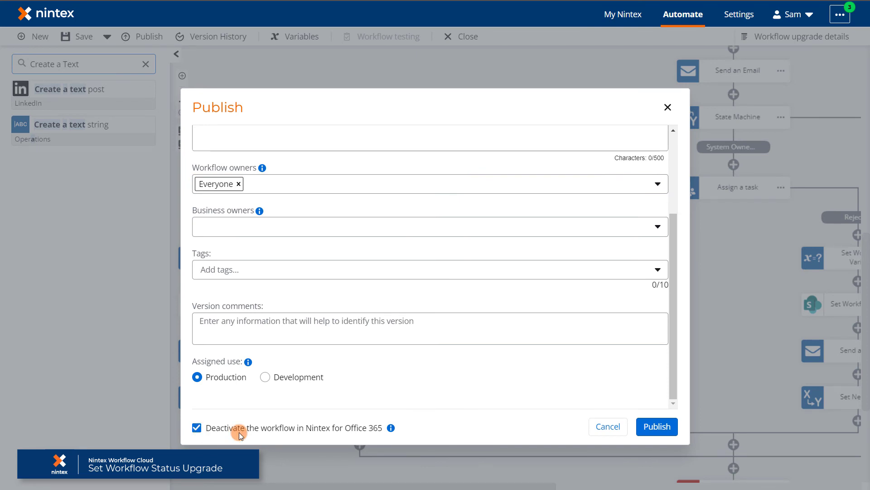
pyautogui.click(657, 427)
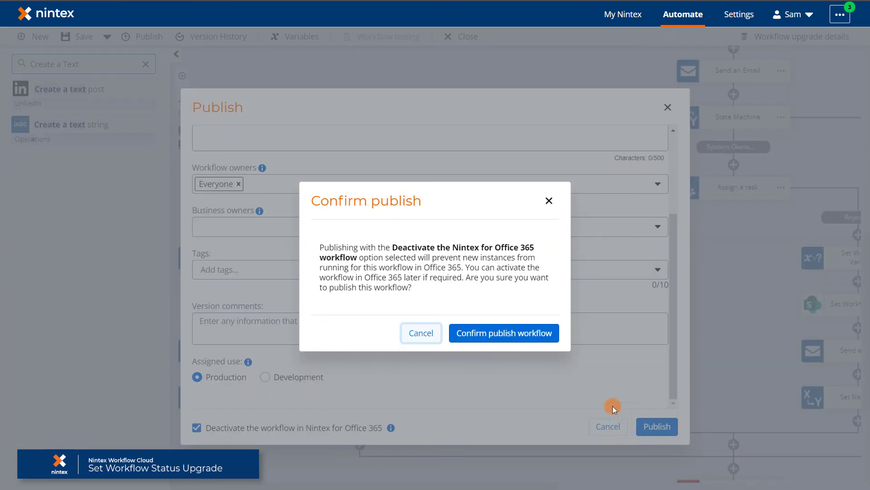
pyautogui.click(514, 334)
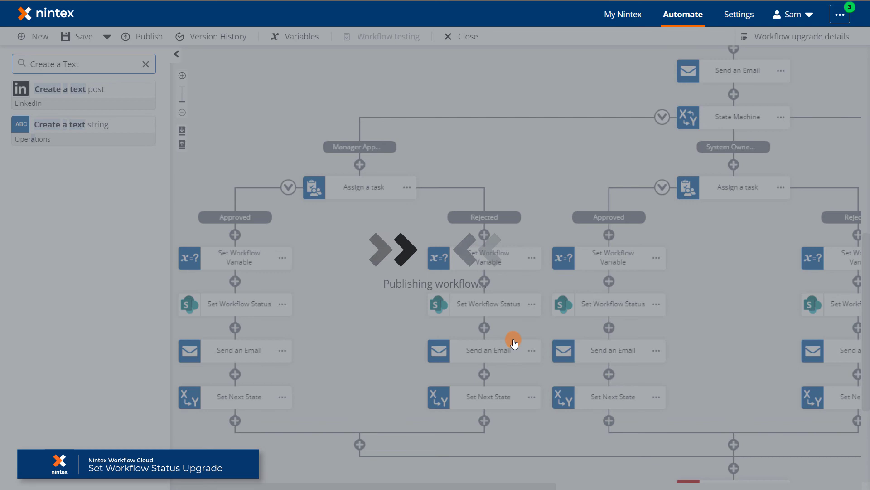
pyautogui.click(521, 334)
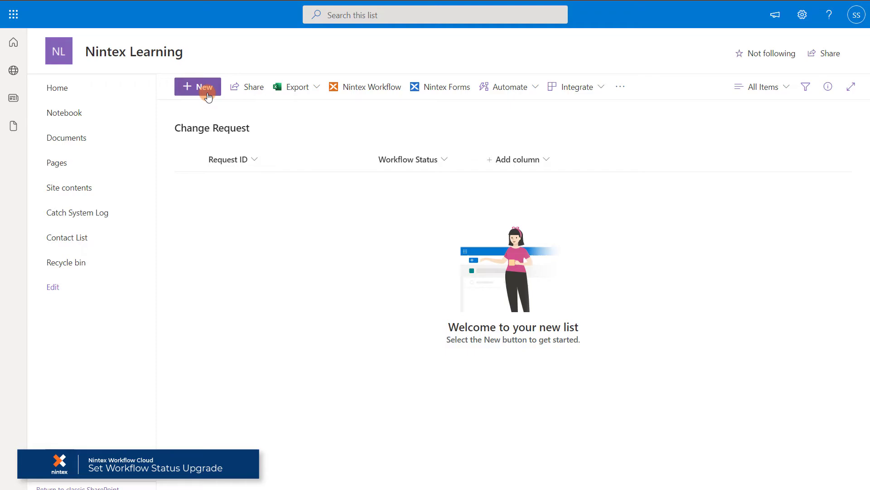
# Start a new change request with Change Type Significant and Maintenance Window 2 to 4 hours.
pyautogui.click(202, 89)
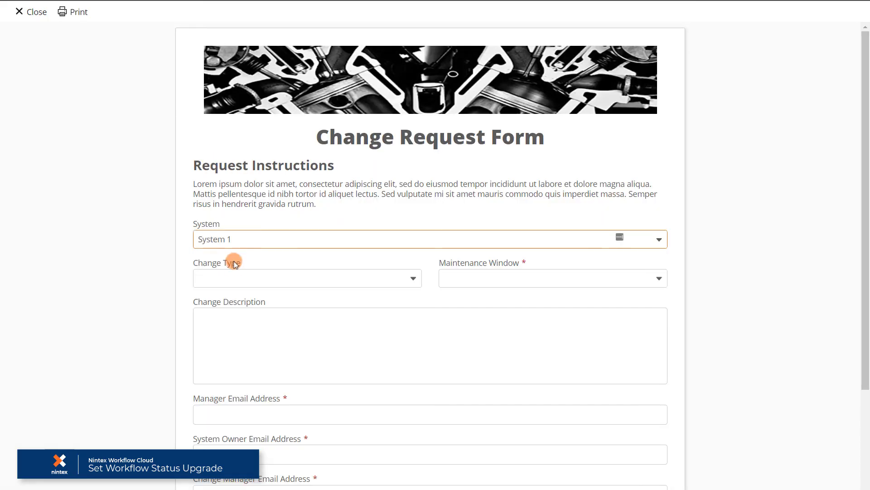
pyautogui.click(234, 278)
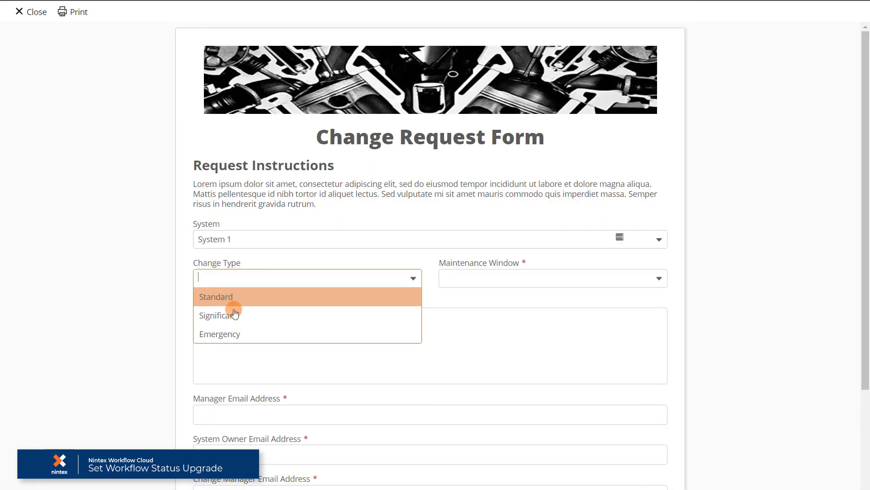
pyautogui.click(233, 312)
pyautogui.click(515, 279)
pyautogui.click(490, 315)
# Enter 'test' as the description, fill in the manager and system owner e-mails, and submit.
pyautogui.click(406, 328)
pyautogui.write('test')
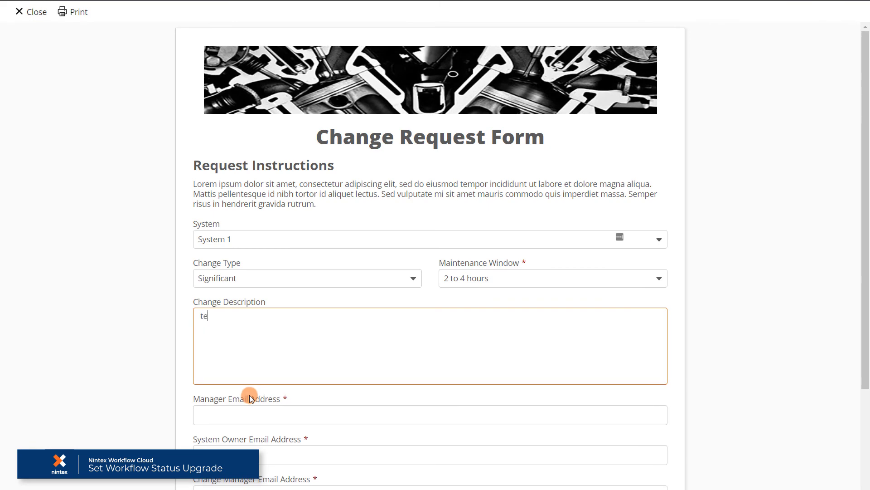
pyautogui.press('Tab')
pyautogui.scroll(-3, 239, 360)
pyautogui.click(225, 314)
pyautogui.press('Tab')
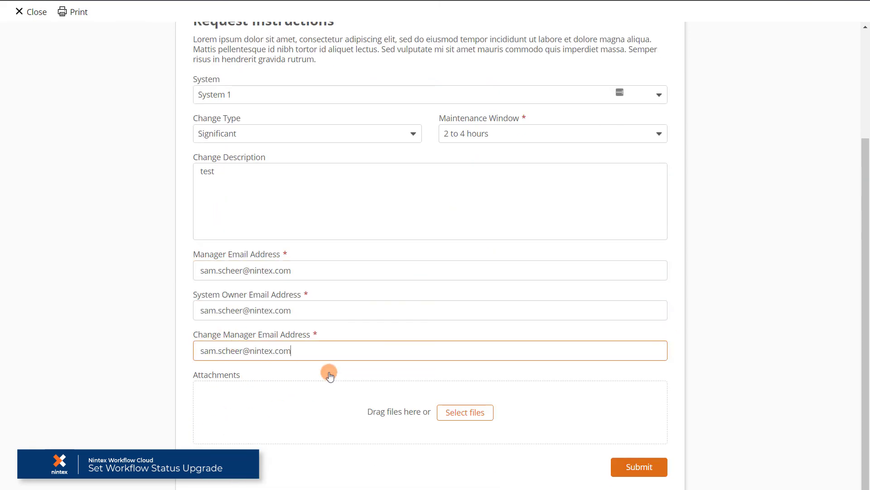
pyautogui.click(639, 466)
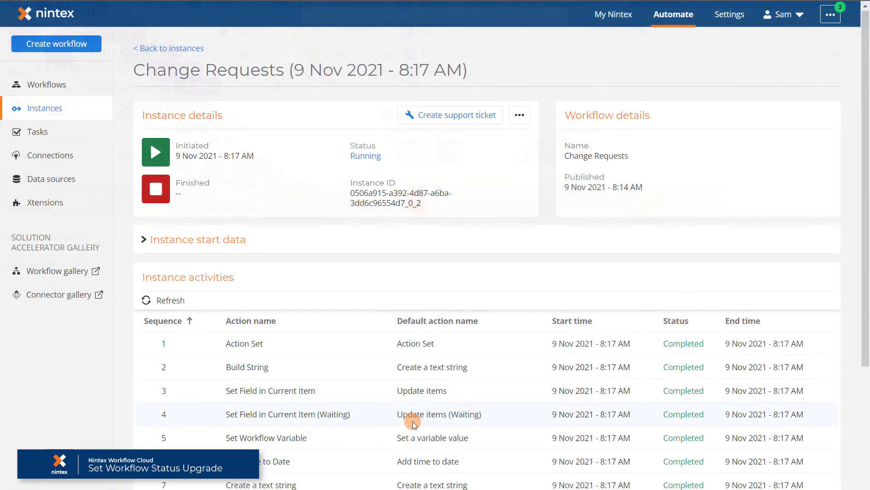
# Scroll the instance activities table to check that Set Workflow Status is Completed.
pyautogui.scroll(-2, 413, 421)
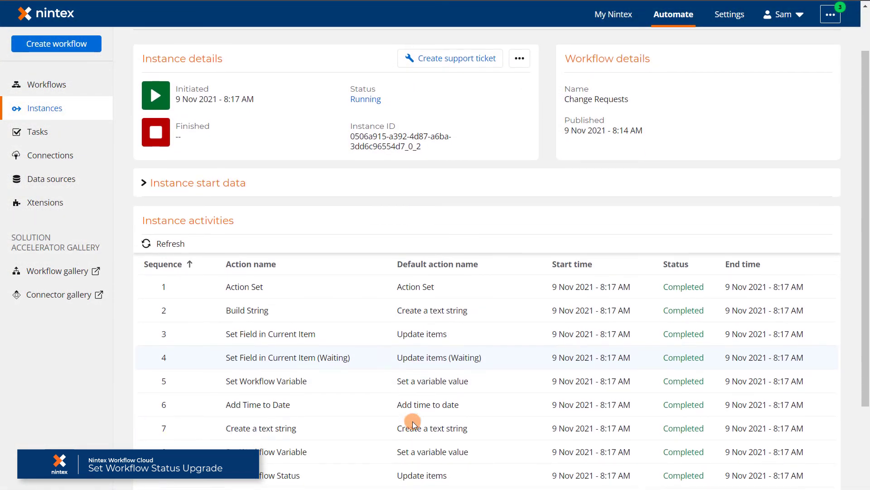
pyautogui.scroll(-3, 412, 421)
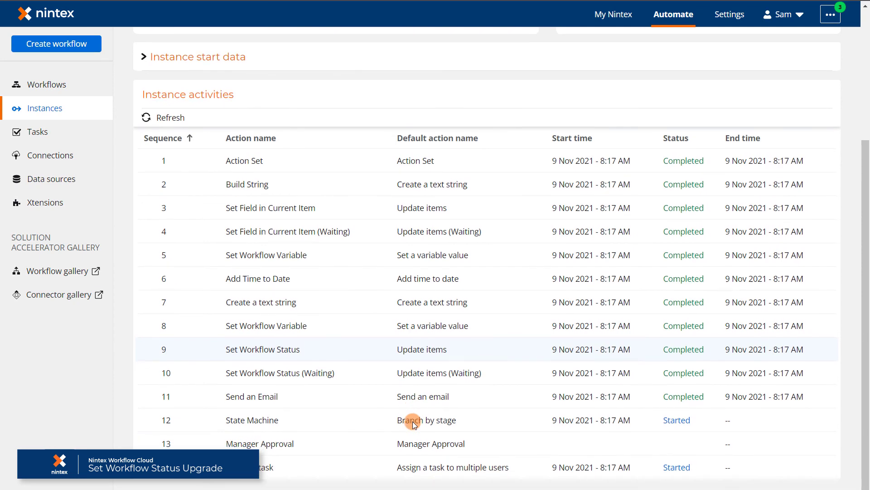
pyautogui.scroll(5, 412, 421)
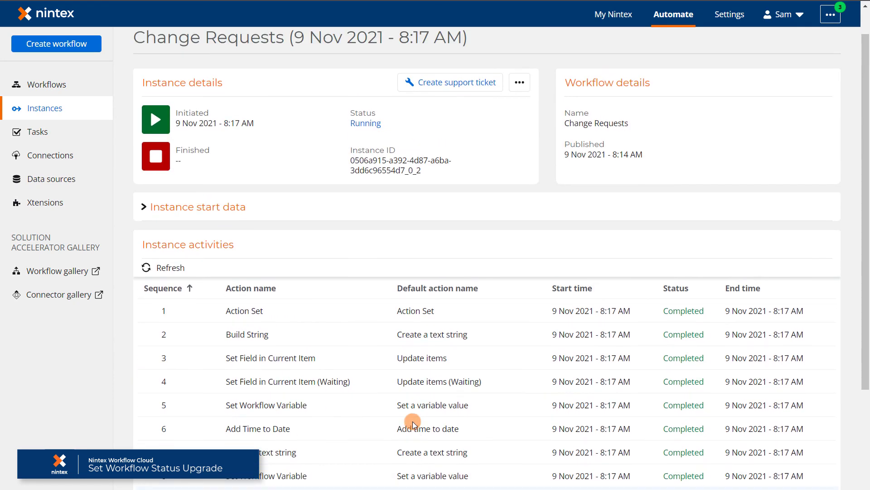